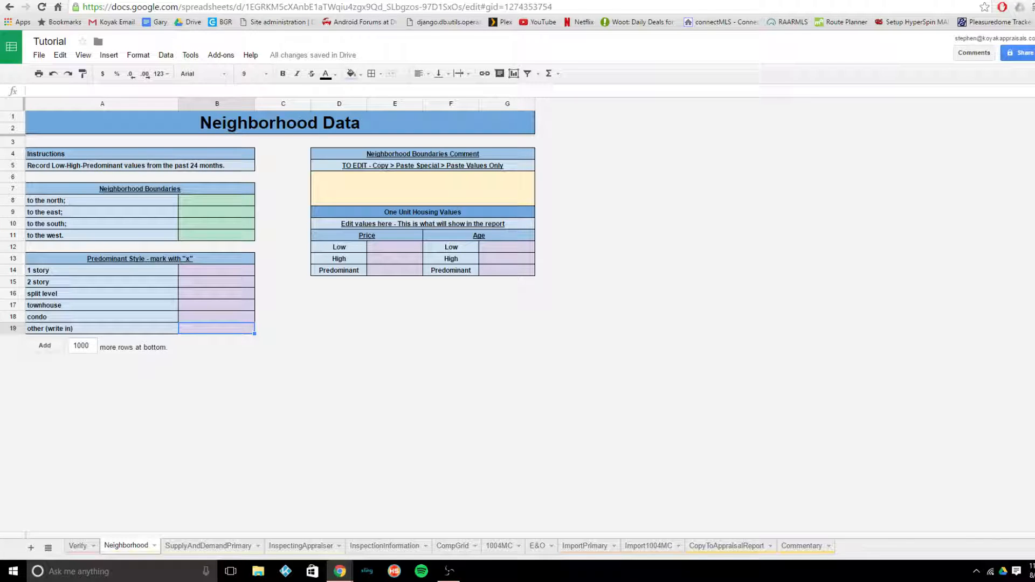
click(49, 41)
click(277, 167)
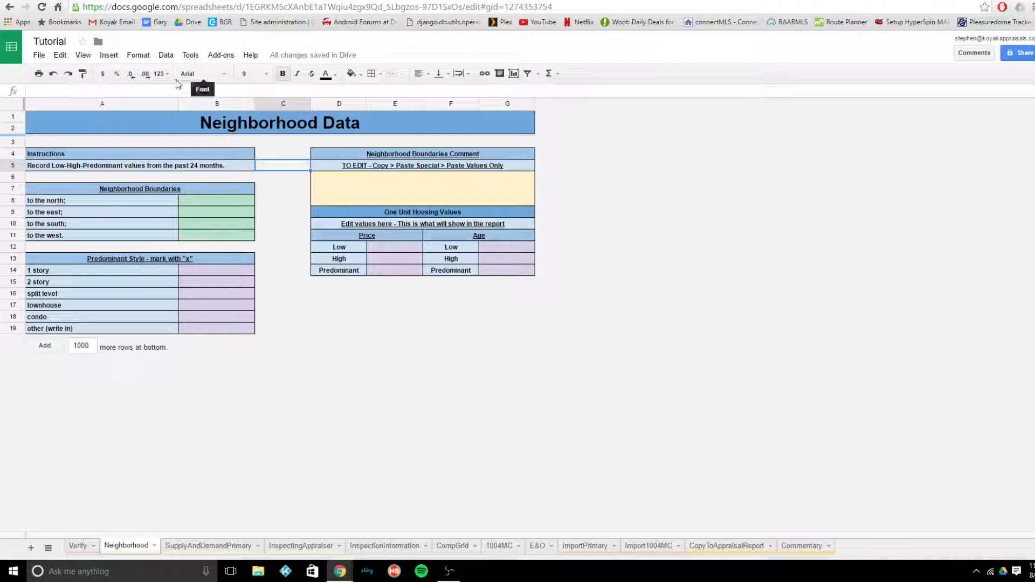
Step: Switch to the connectMLS Detached Single search and accept the drawn neighborhood polygon as the map search boundary
click(167, 1)
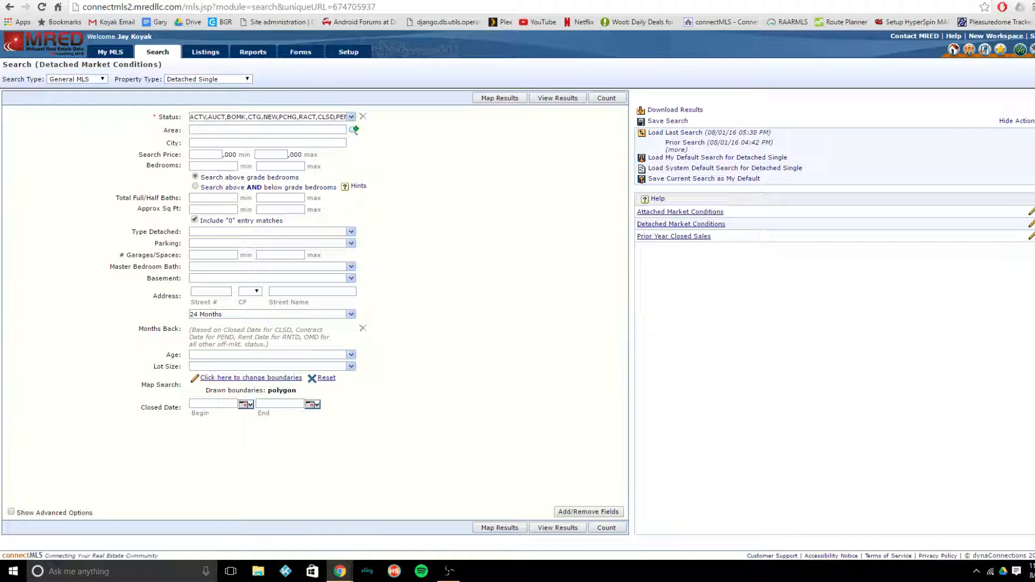
click(243, 379)
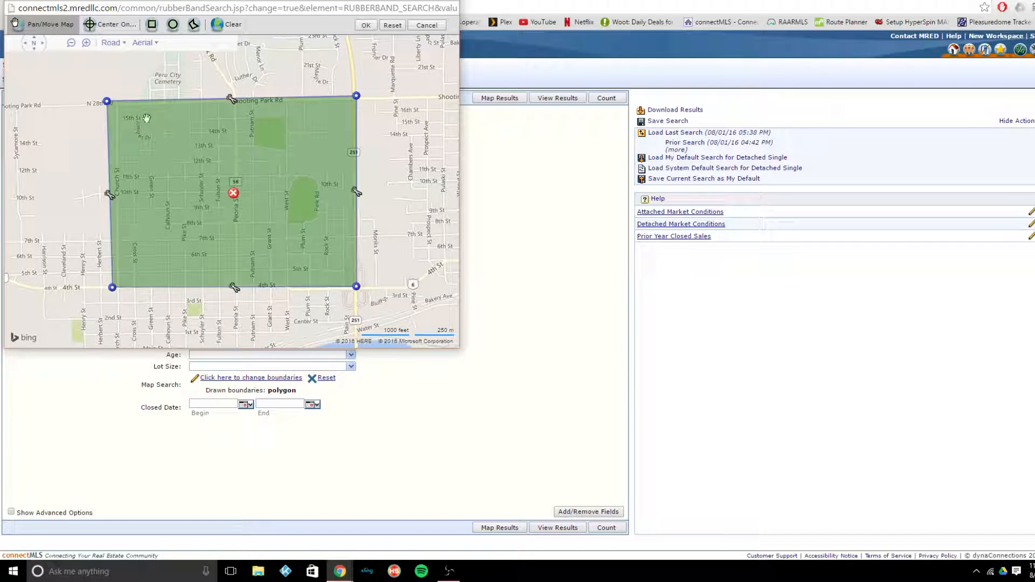
click(365, 26)
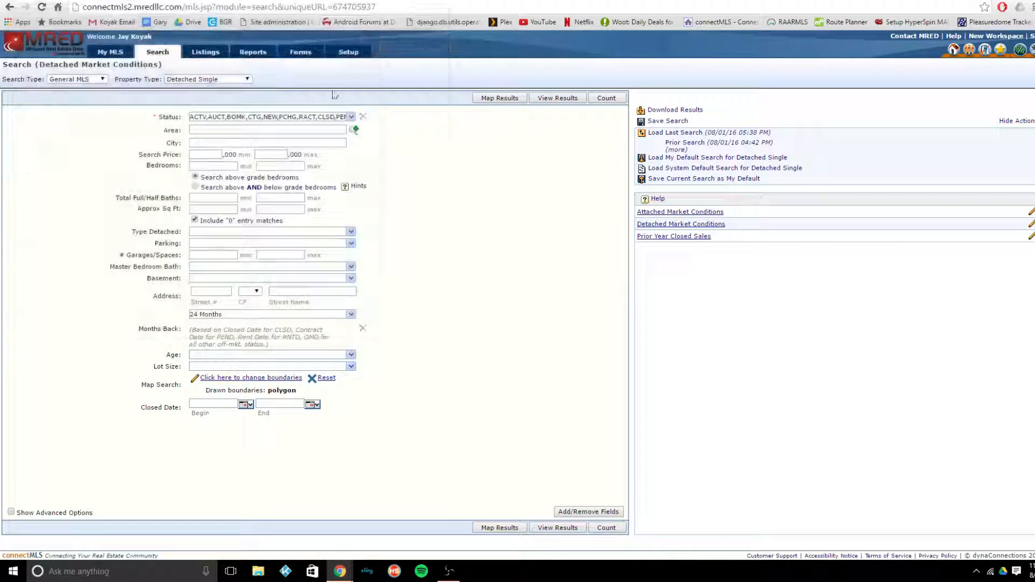
Step: Confirm the active, closed and pending listing statuses and a 24 Months look-back period as the search criteria
click(351, 117)
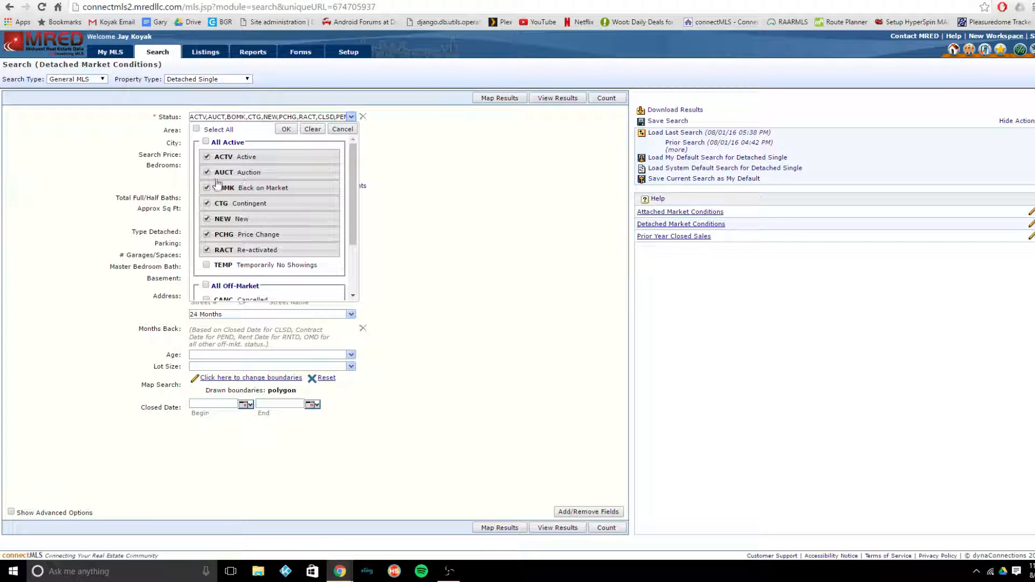
scroll(219, 211, down, 2)
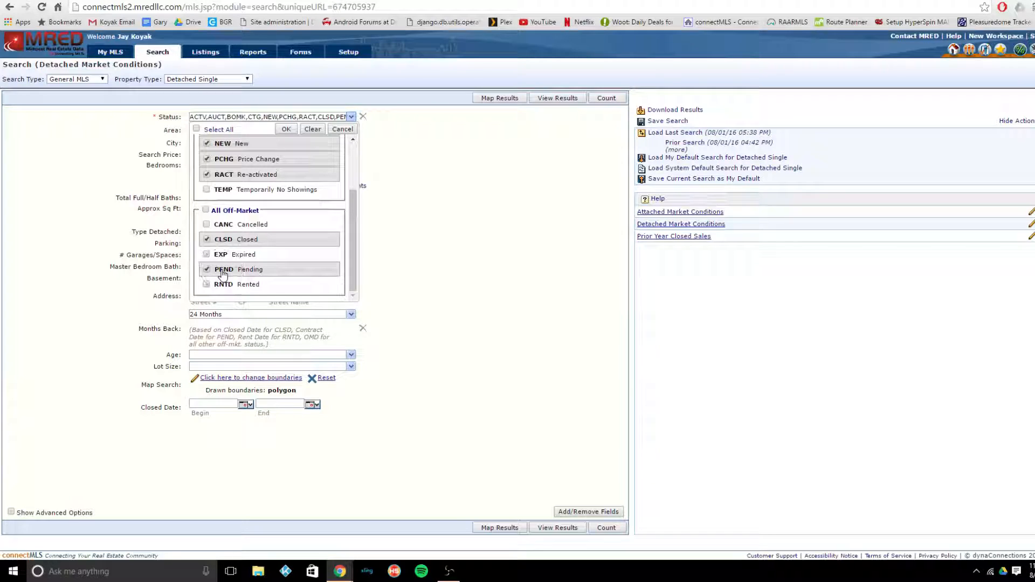
click(287, 129)
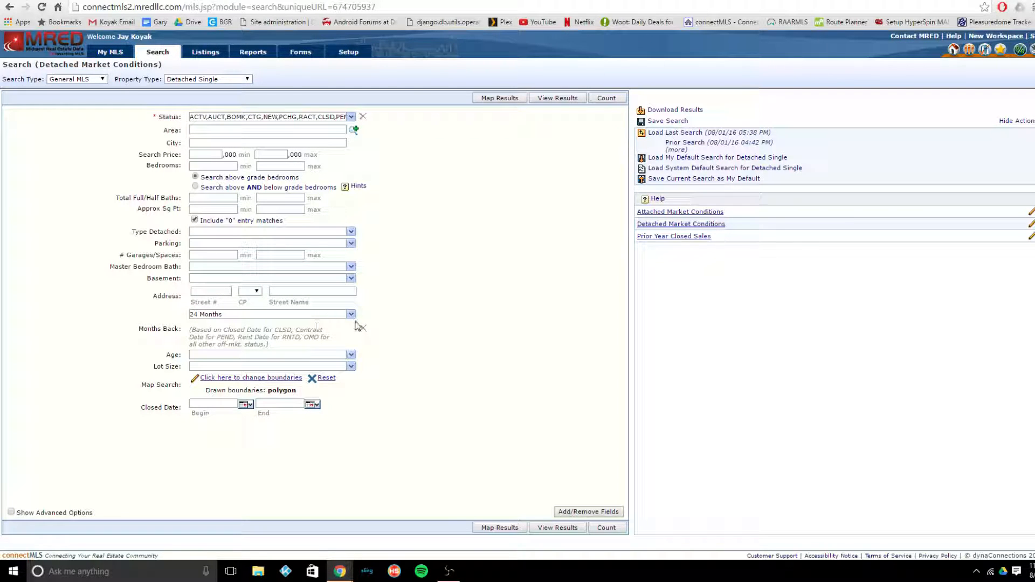
click(351, 315)
scroll(294, 375, down, 2)
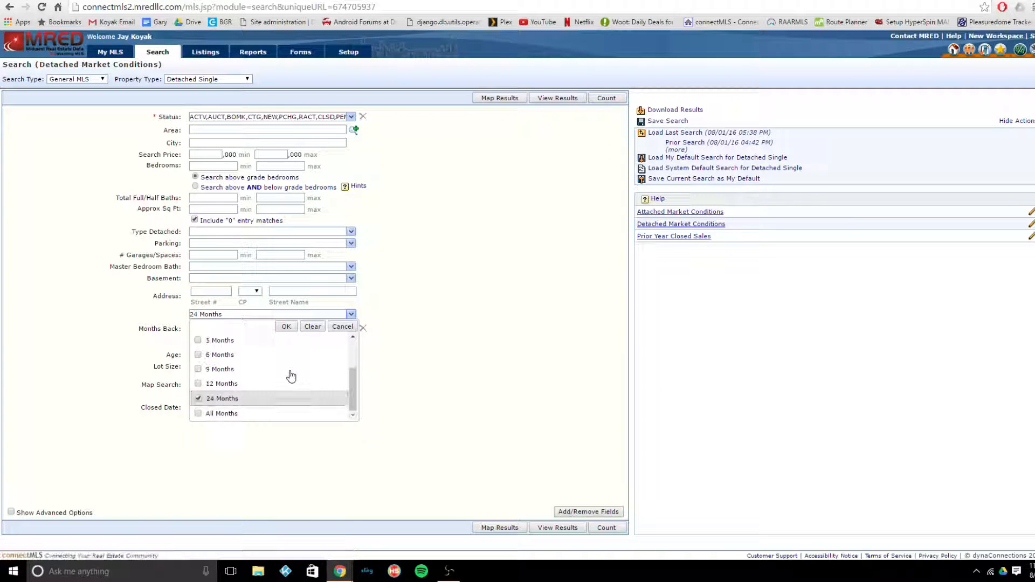
click(293, 327)
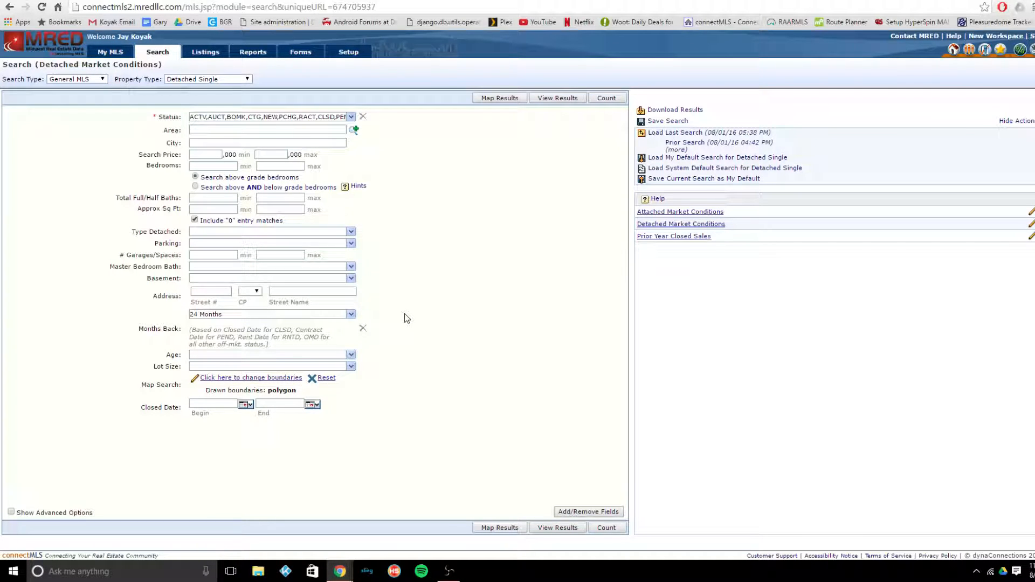
Step: Download the search results with the Download For MarketConditions report fields as a tab-delimited text file
click(693, 225)
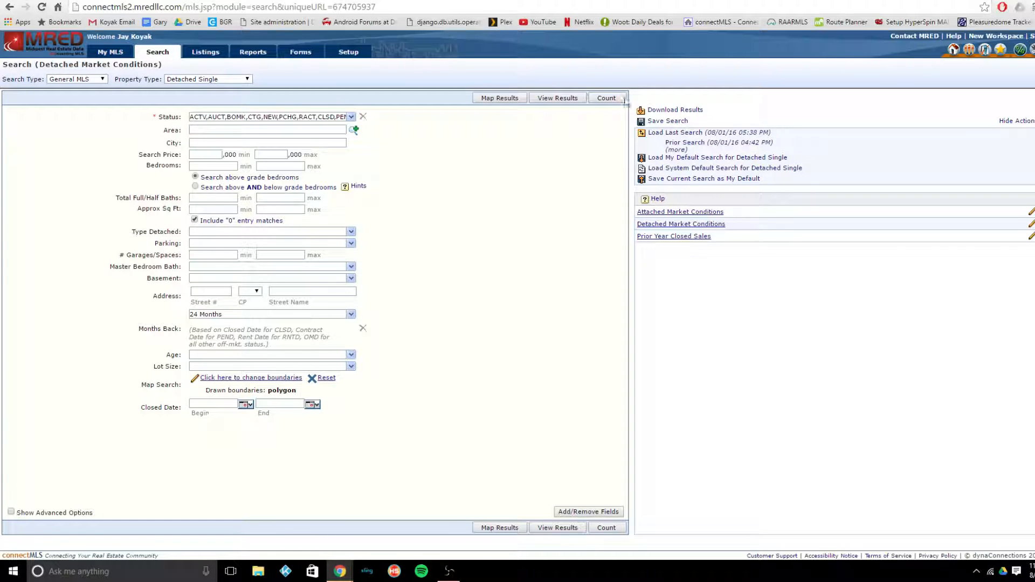
click(654, 113)
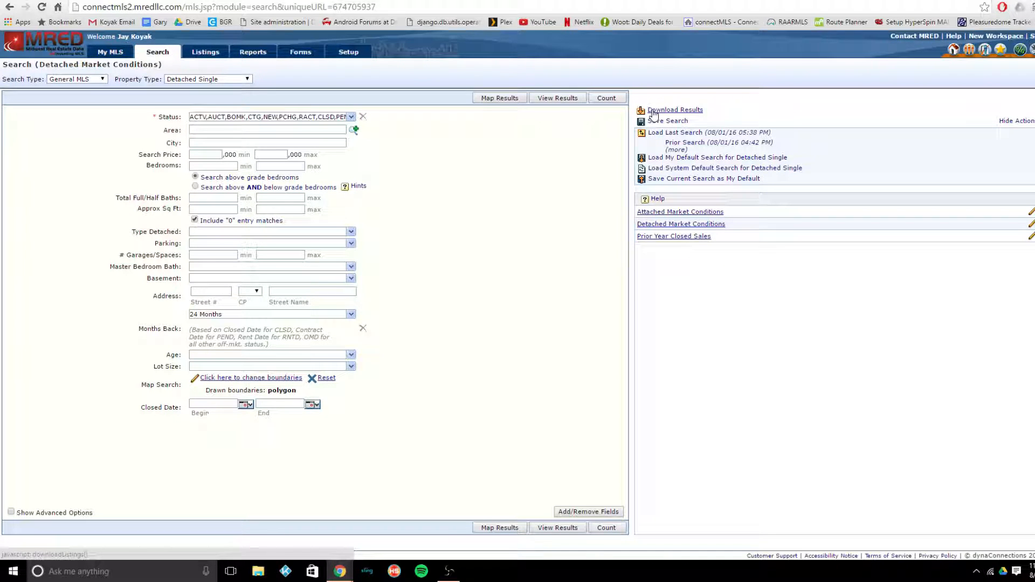
click(654, 111)
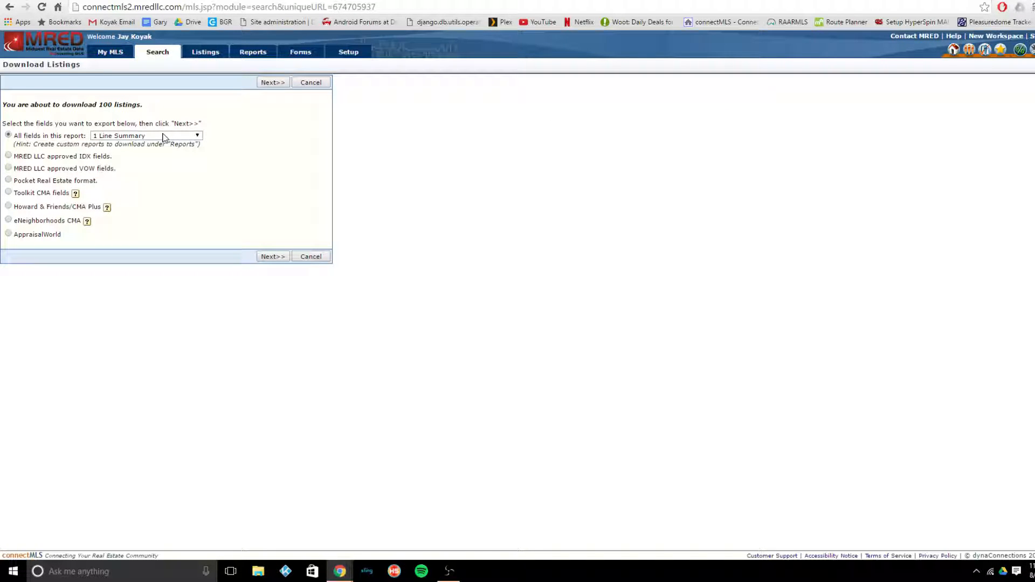
click(164, 136)
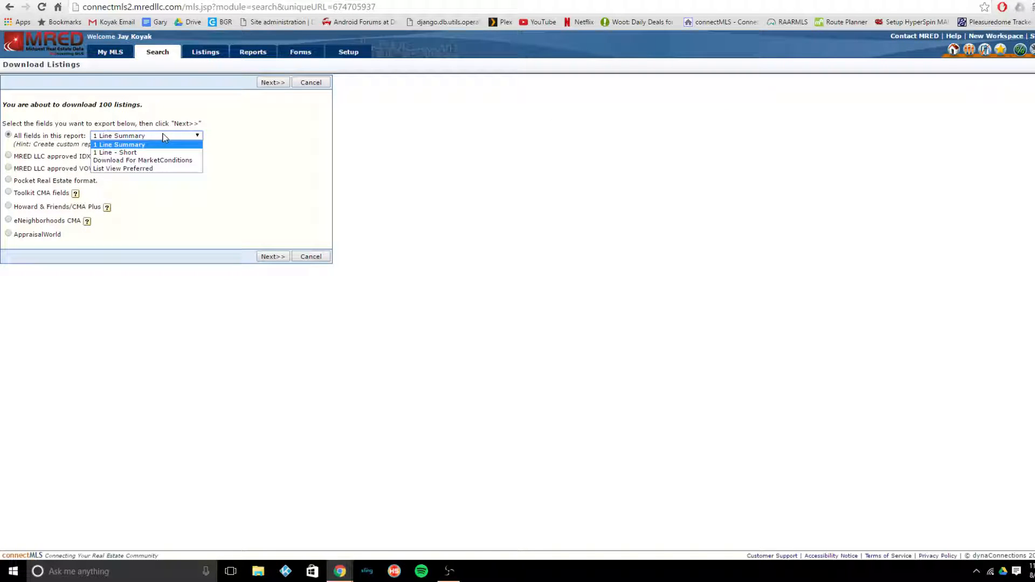
click(145, 161)
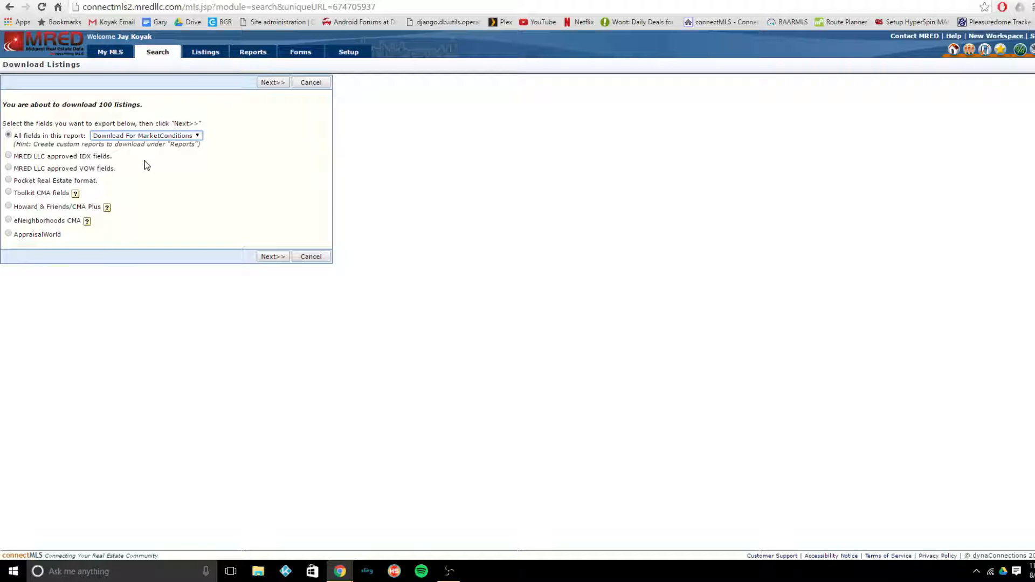
click(272, 85)
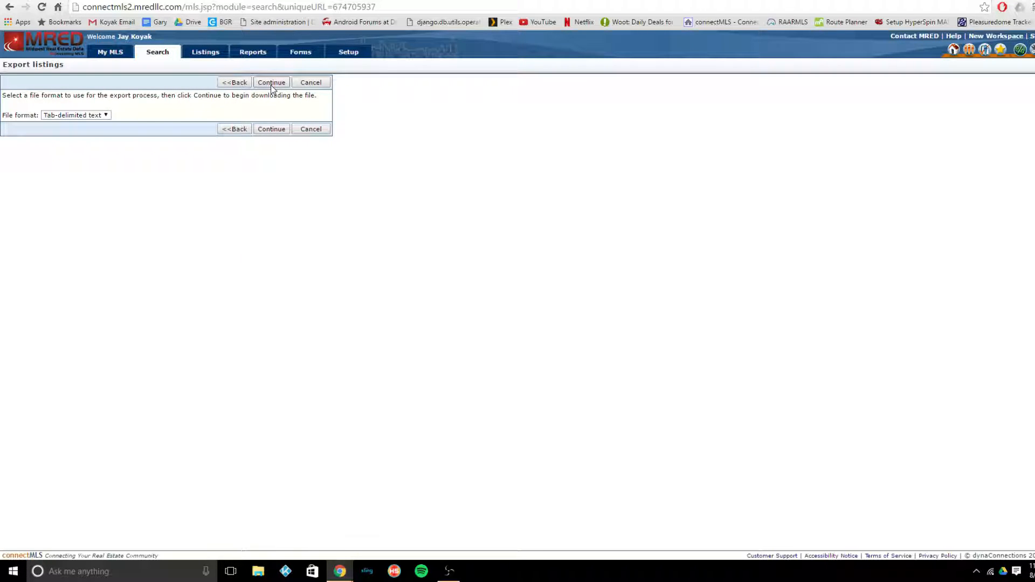
click(272, 83)
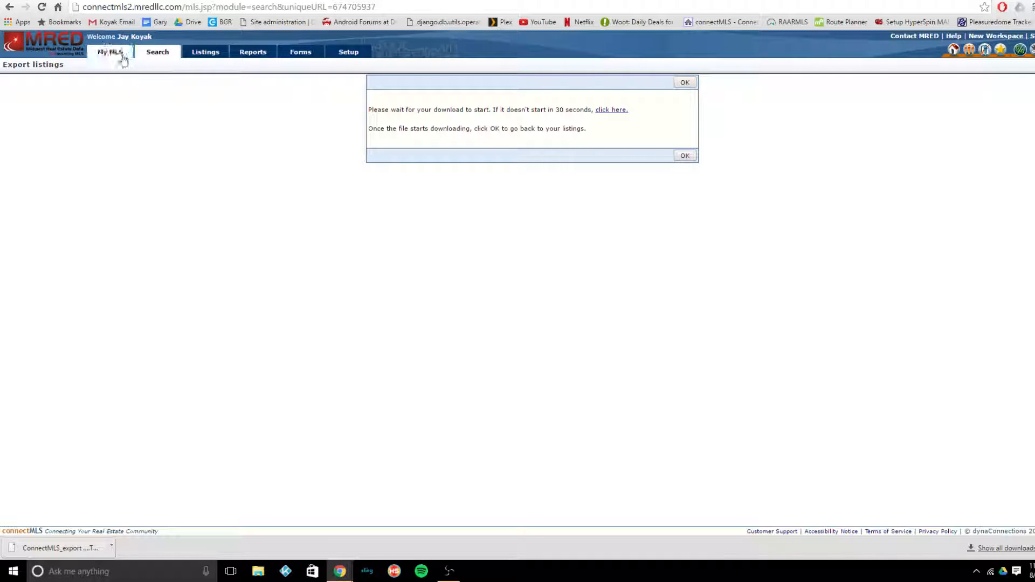
Step: Return to the Tutorial spreadsheet and paste the boundaries Shooting Park Road, Route 251, Route 6 and Church Street into B8:B11 of the Neighborhood sheet
click(73, 1)
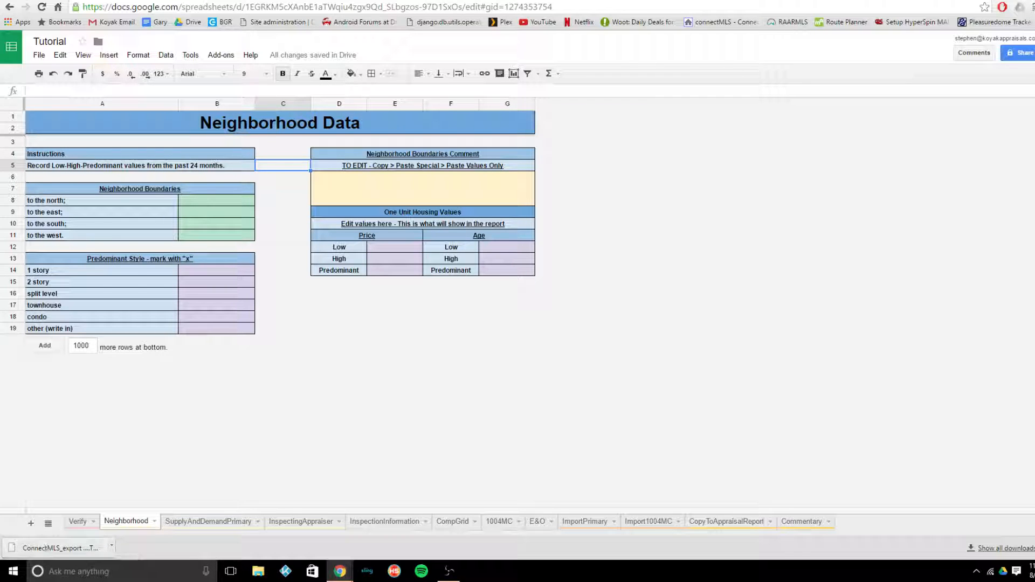
click(141, 1)
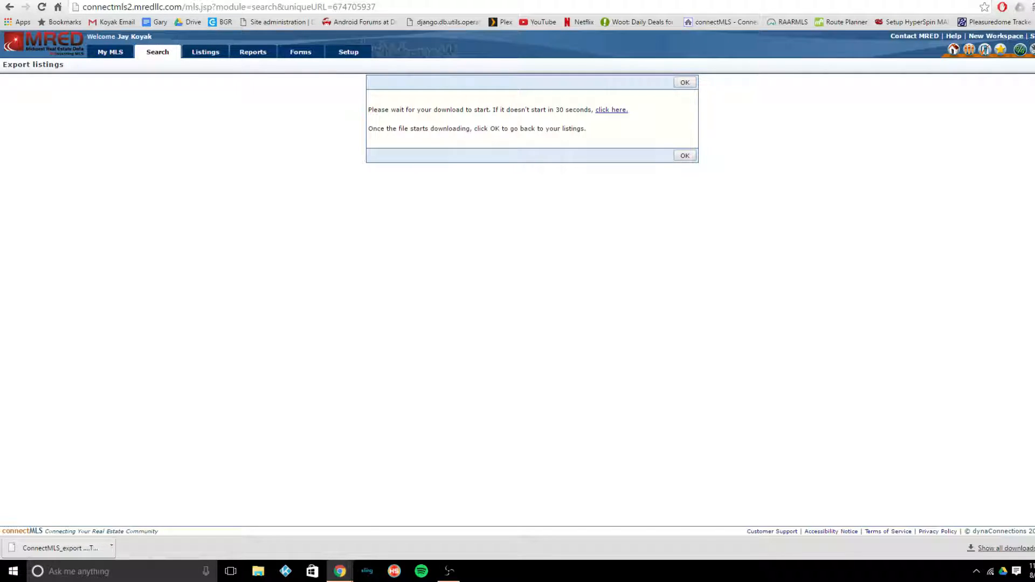
click(100, 0)
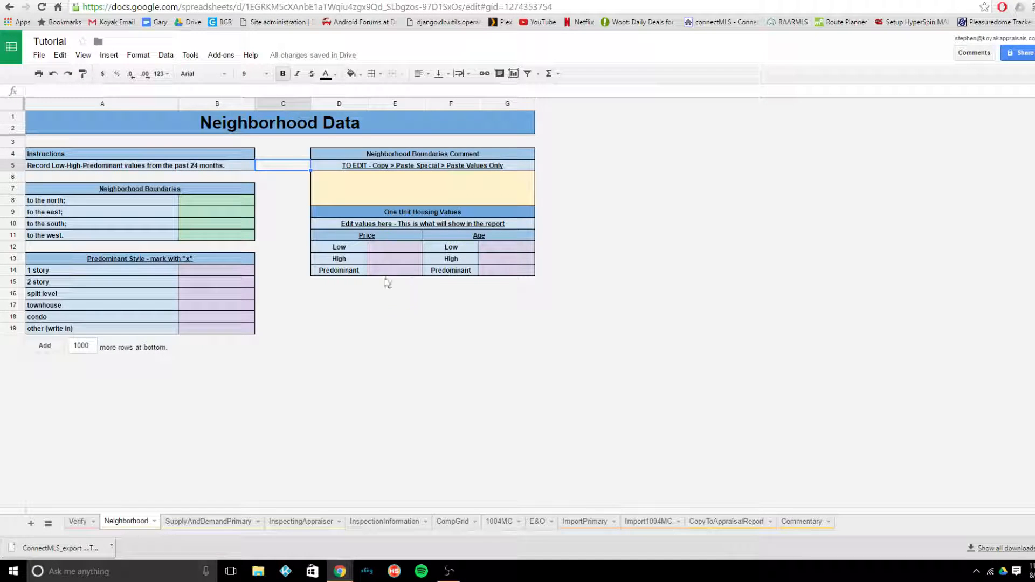
click(225, 201)
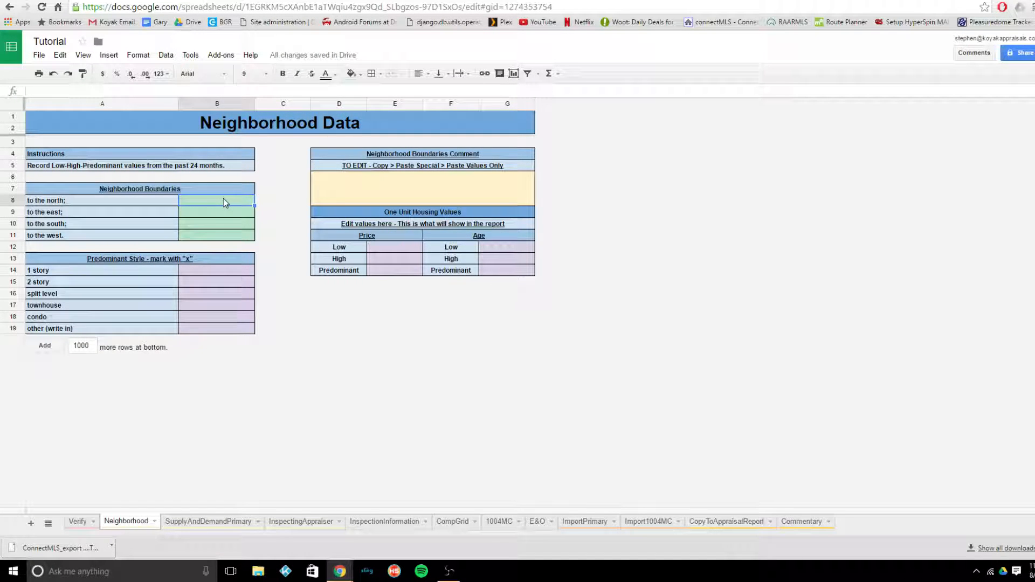
right_click(225, 202)
click(256, 240)
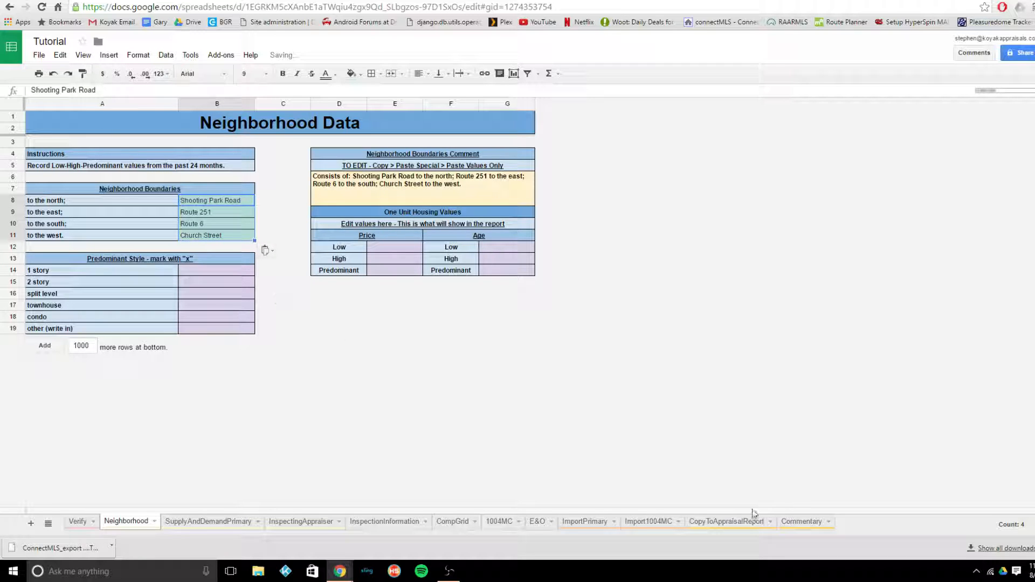
Step: Import the downloaded ConnectMLS_export (48).TSV into the ImportPrimary sheet, replacing the current sheet and detecting the separator automatically
click(662, 526)
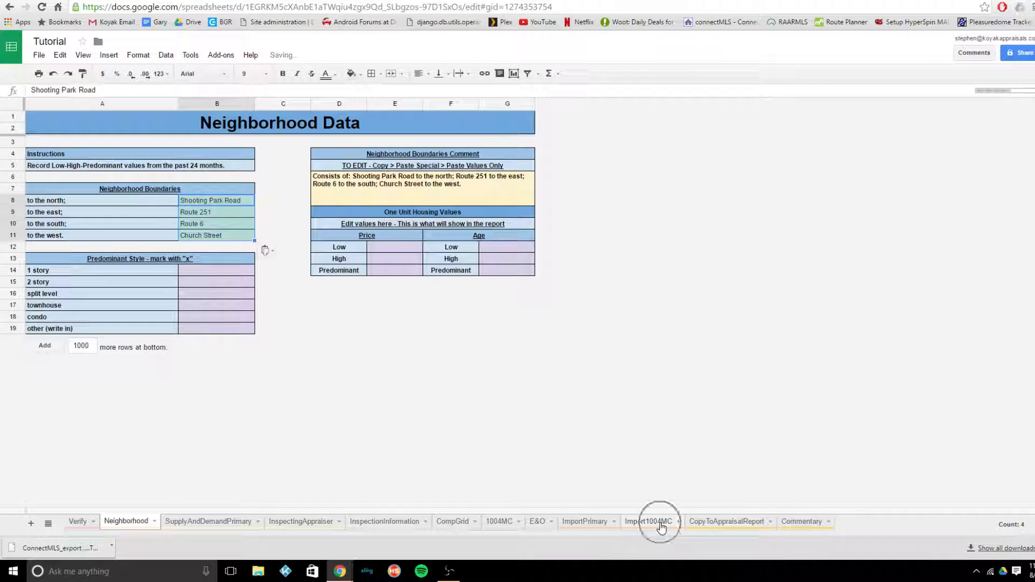
click(576, 526)
key(ctrl)
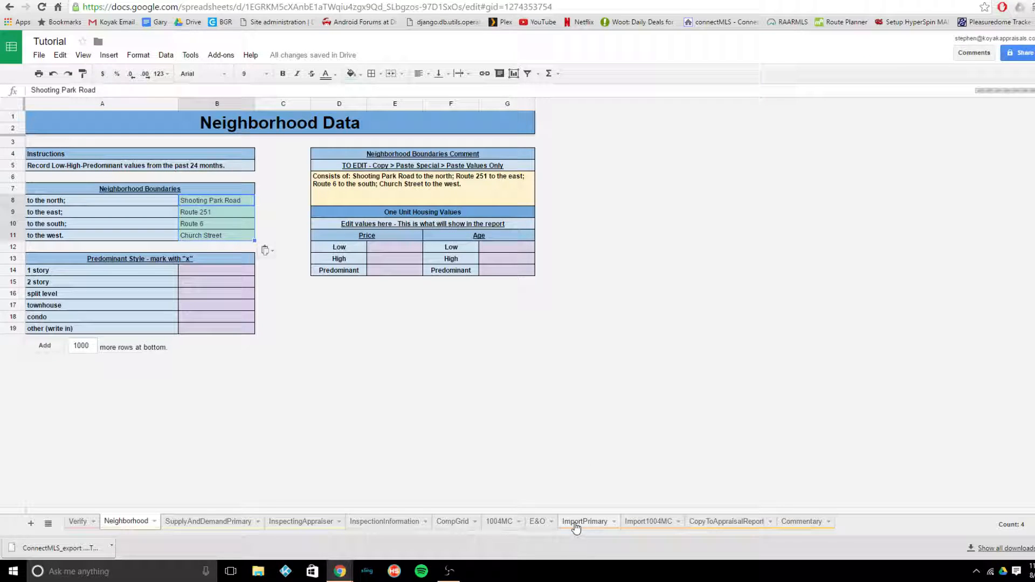
click(576, 526)
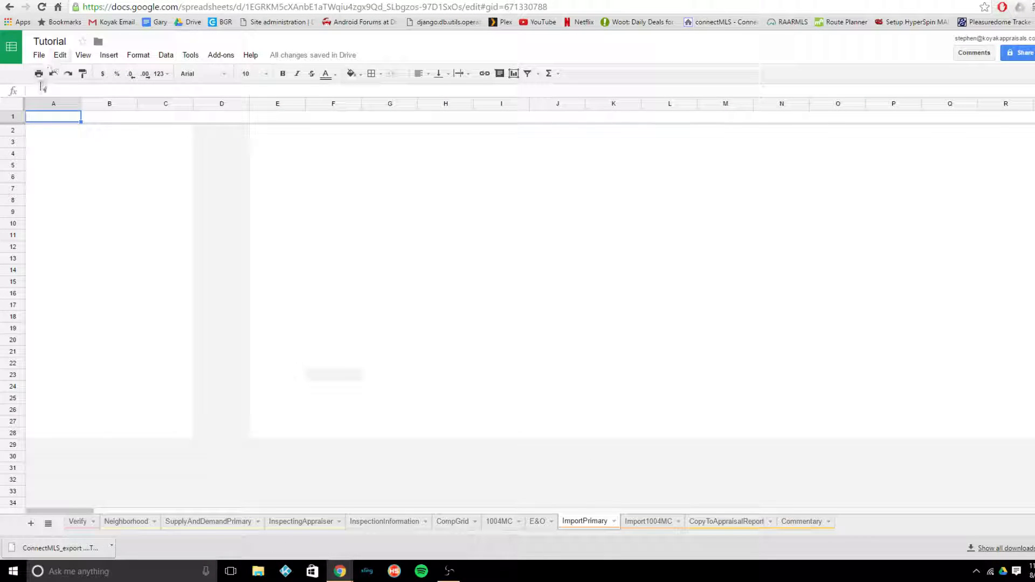
key(ctrl)
click(38, 55)
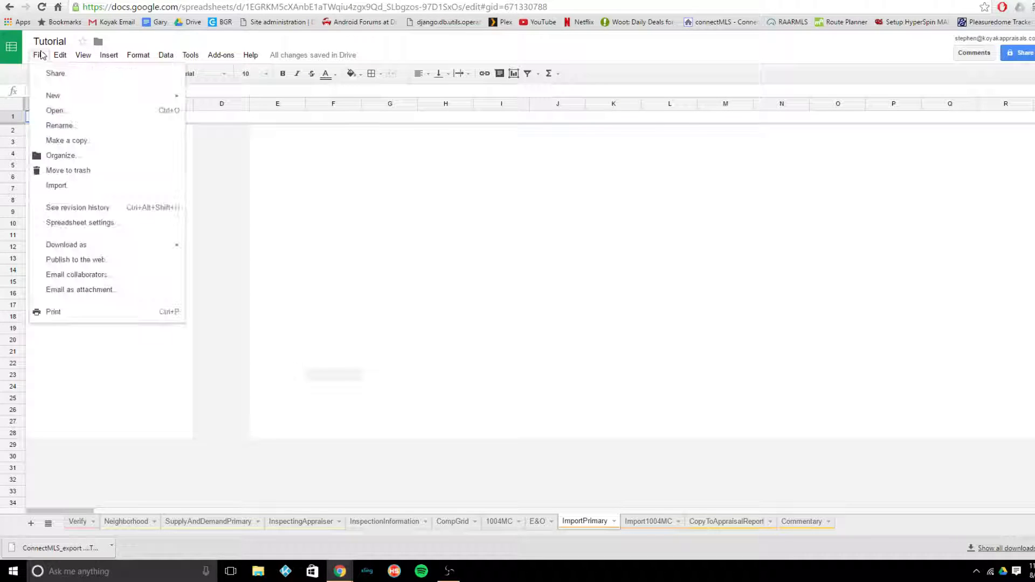
key(ctrl)
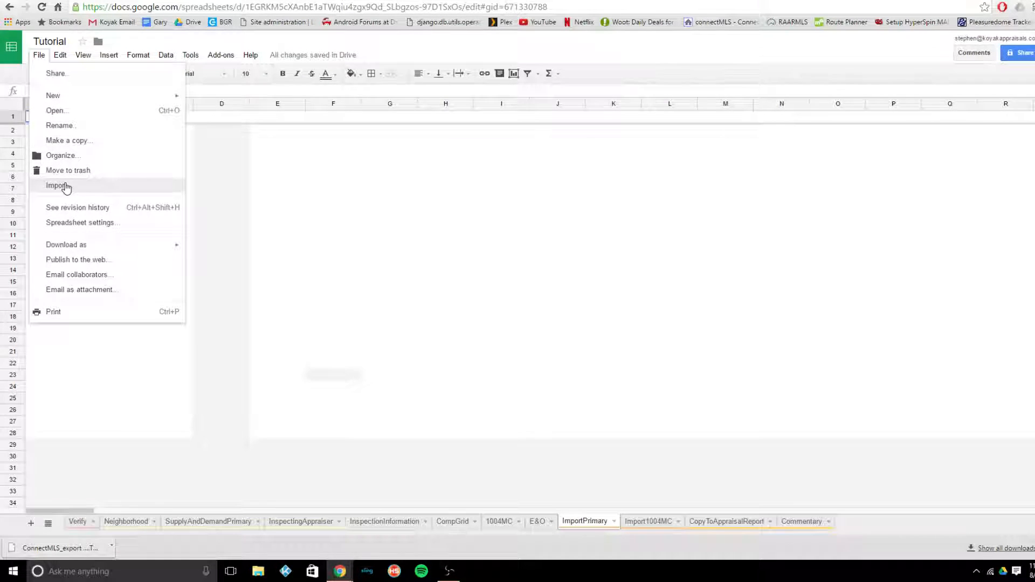
click(63, 185)
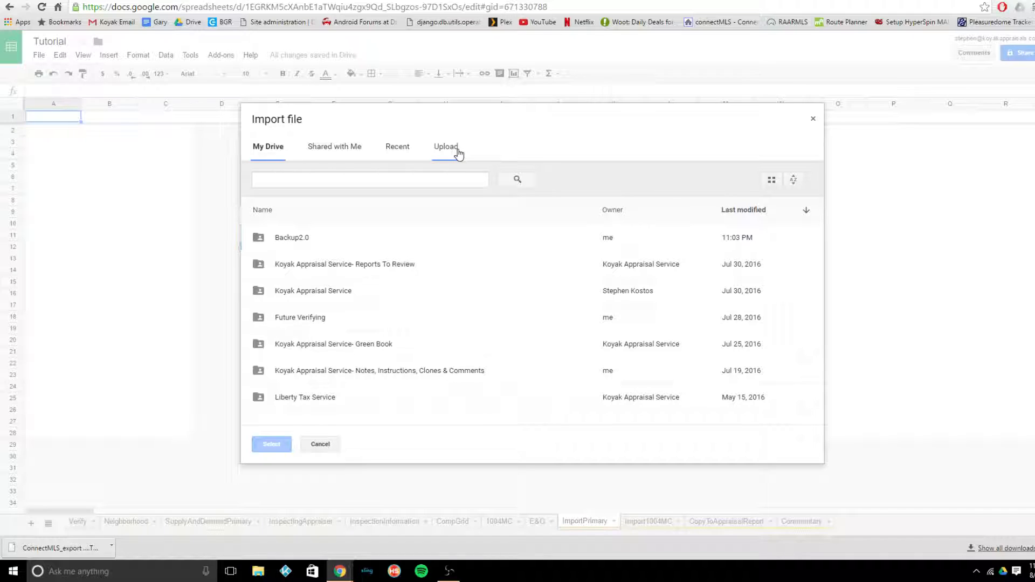
click(458, 152)
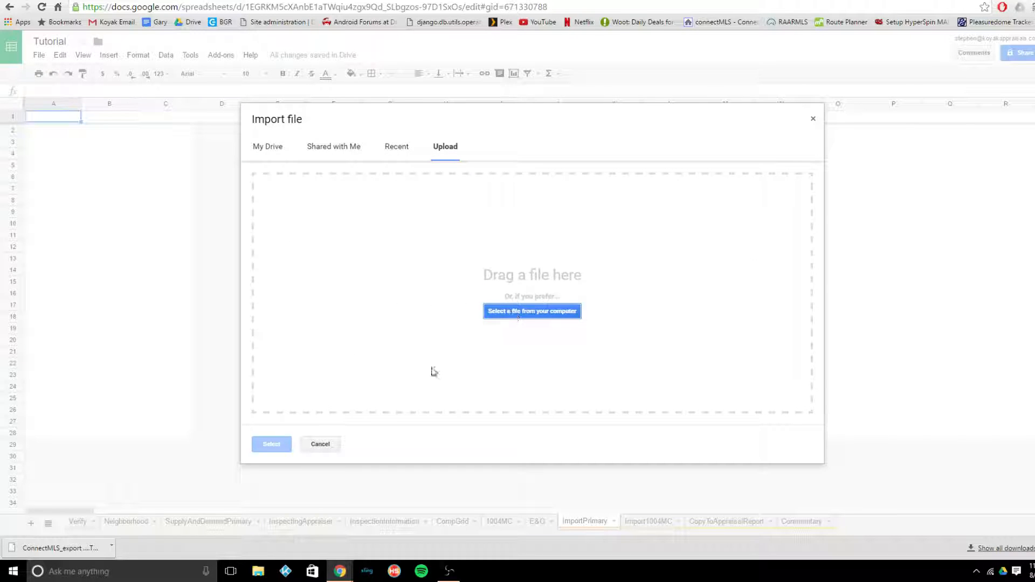
drag(50, 549, 585, 212)
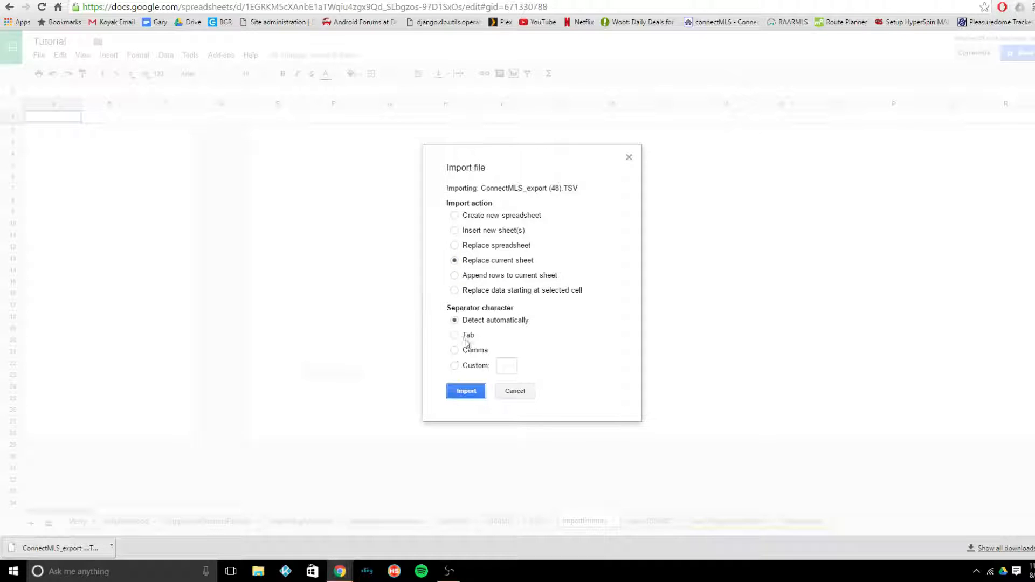
click(454, 392)
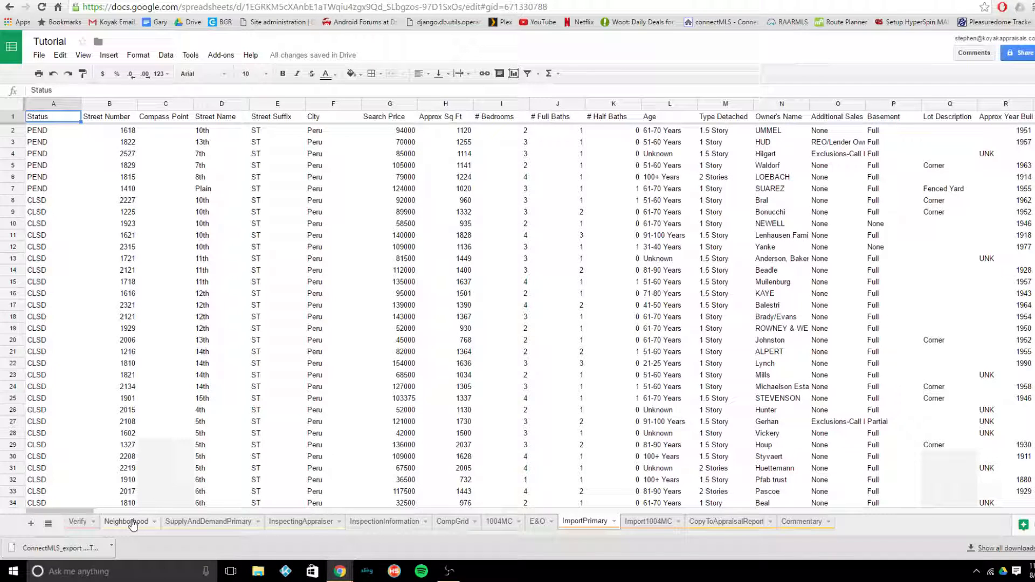
Step: Review the predominant style and the one-unit housing price and age values on the Neighborhood sheet
click(133, 523)
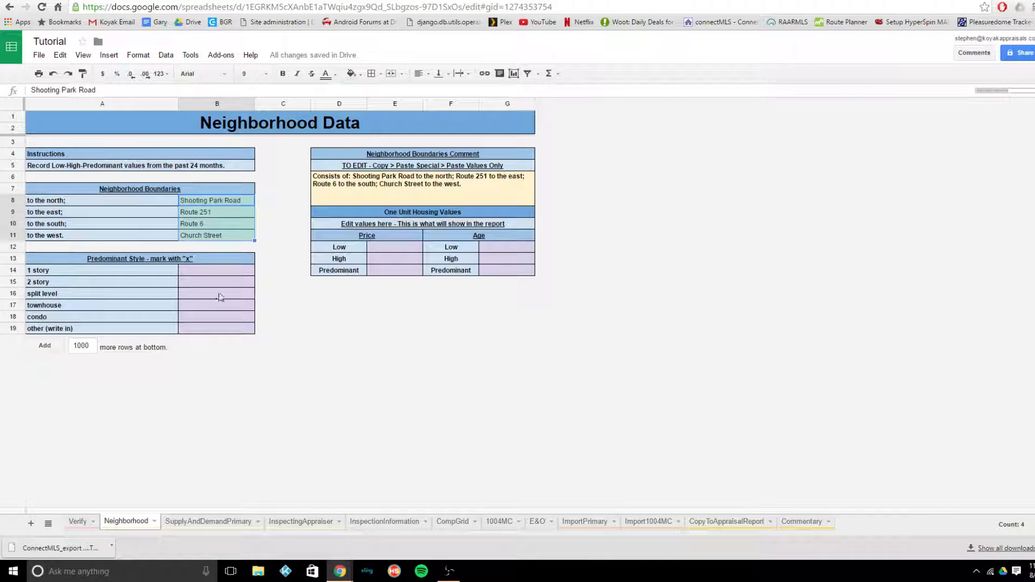
click(188, 318)
click(209, 305)
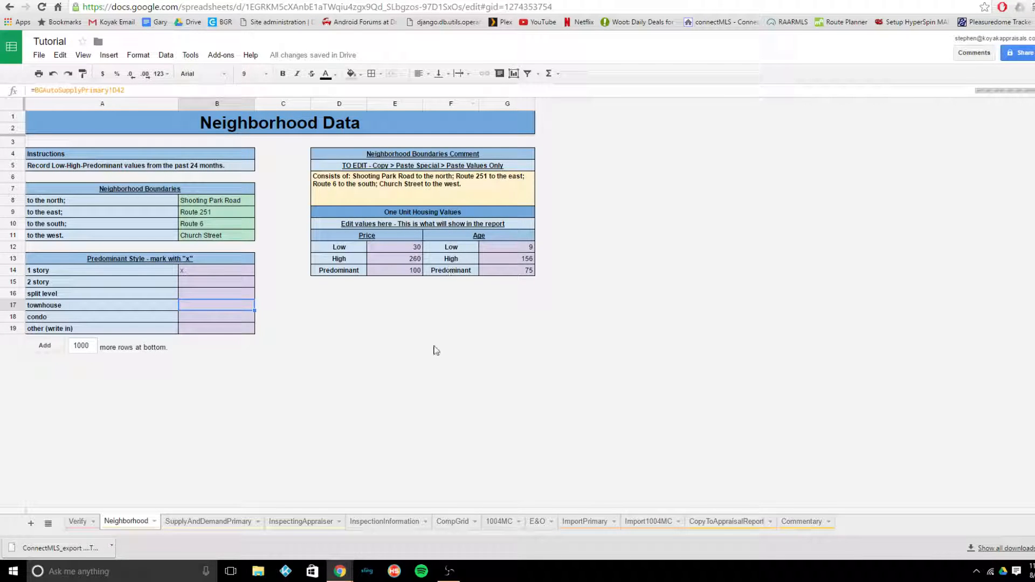
Step: On the SupplyAndDemandPrimary sheet, mark ConnectMLS, detached and the subject's neighborhood boundaries with "x"
click(183, 524)
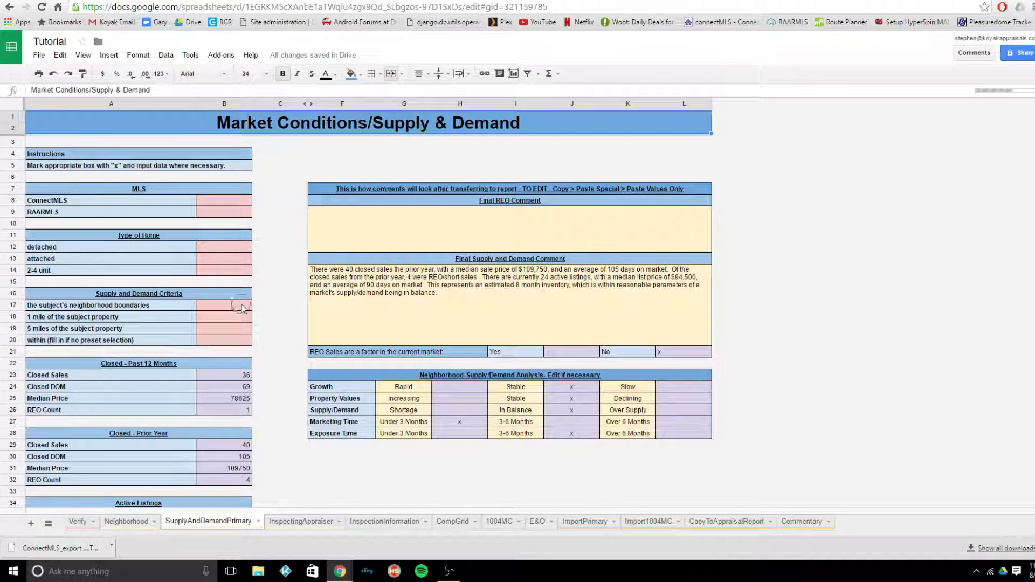
click(237, 203)
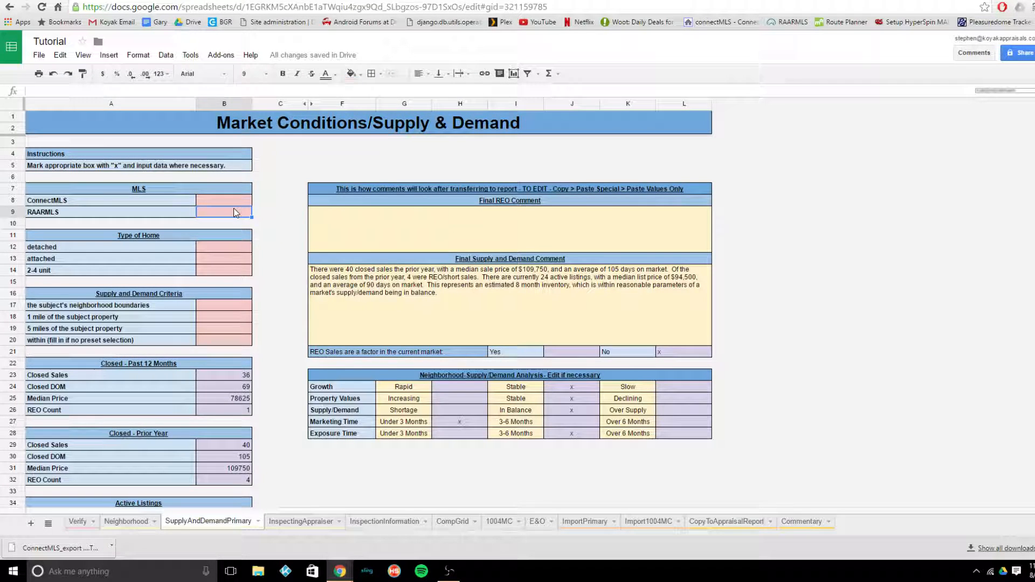
text(x)
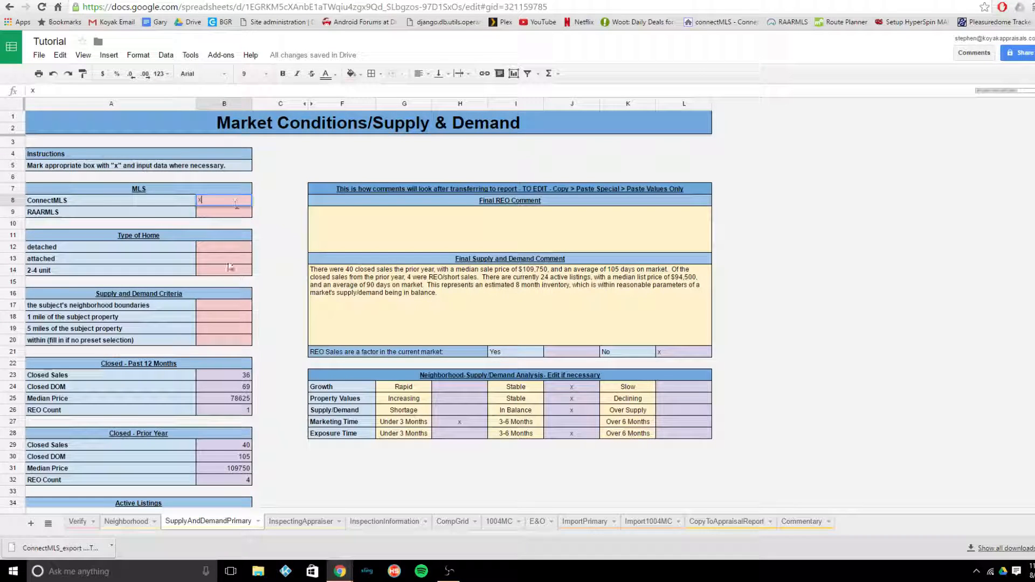
click(236, 247)
text(x)
click(238, 306)
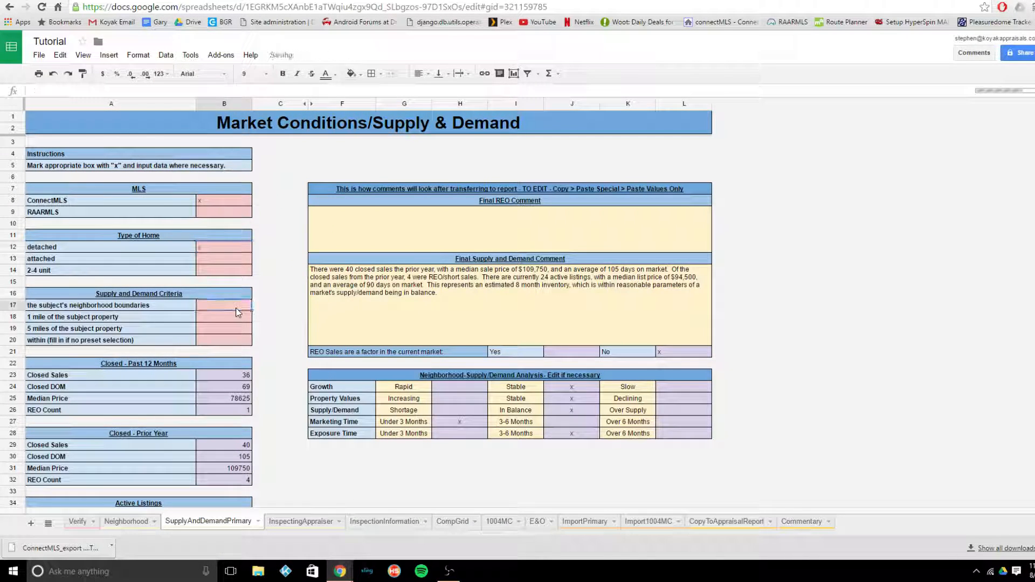
text(x)
click(264, 318)
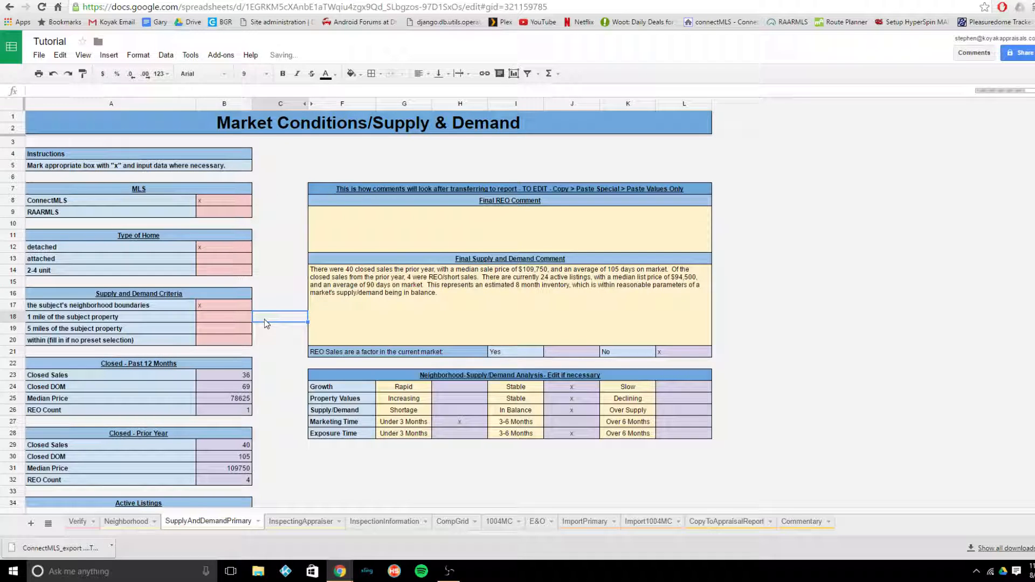
Step: Review the closed-sales and active-listing figures and the supply/demand analysis, checking back against the Neighborhood sheet
scroll(266, 327, down, 2)
scroll(267, 326, down, 2)
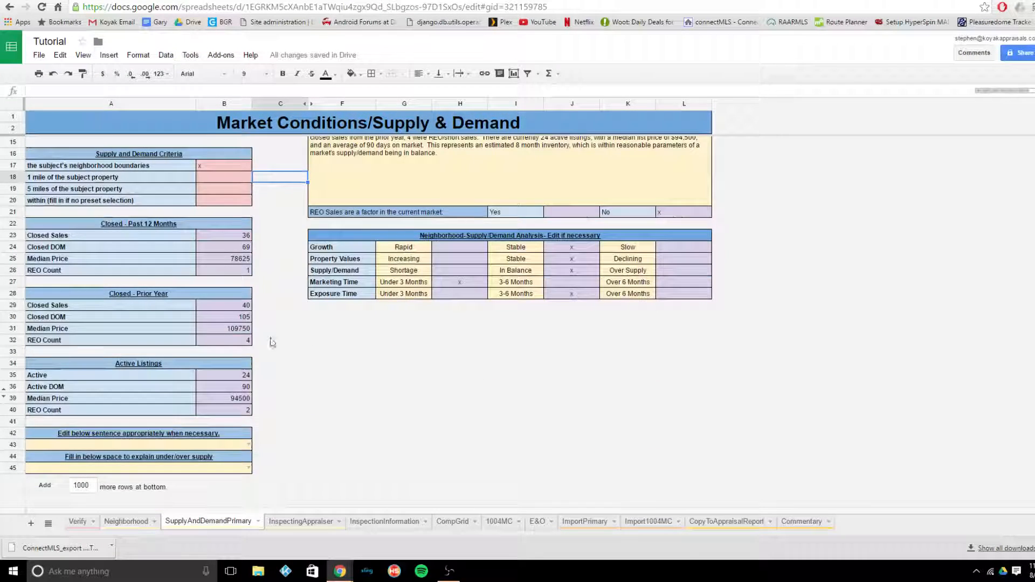
scroll(273, 277, up, 3)
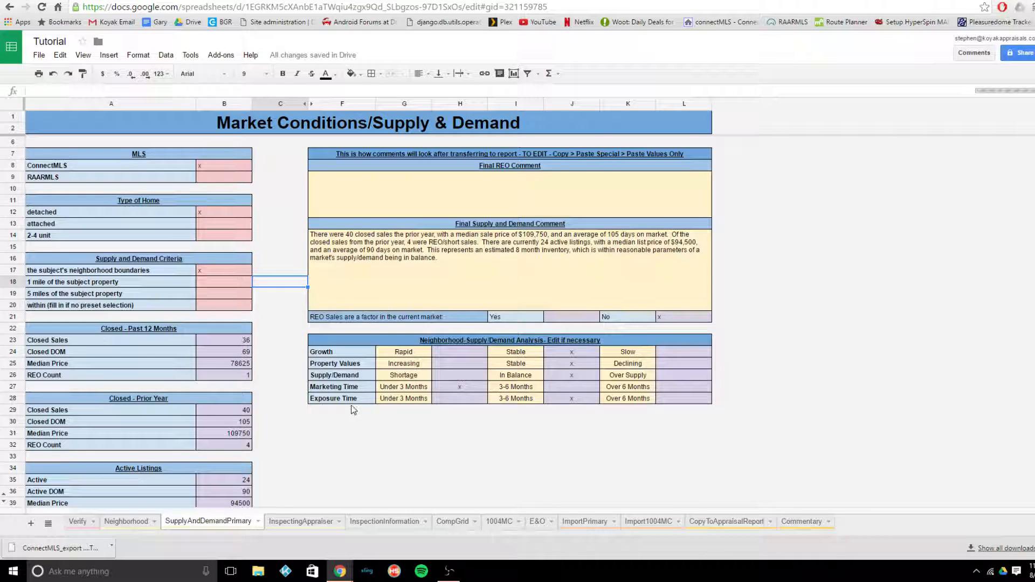
click(127, 523)
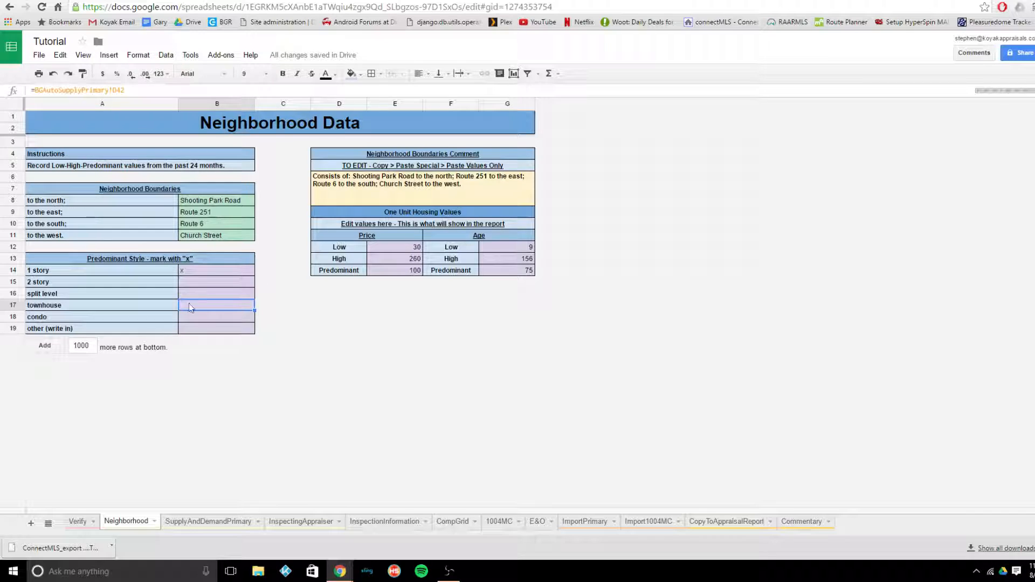
click(229, 522)
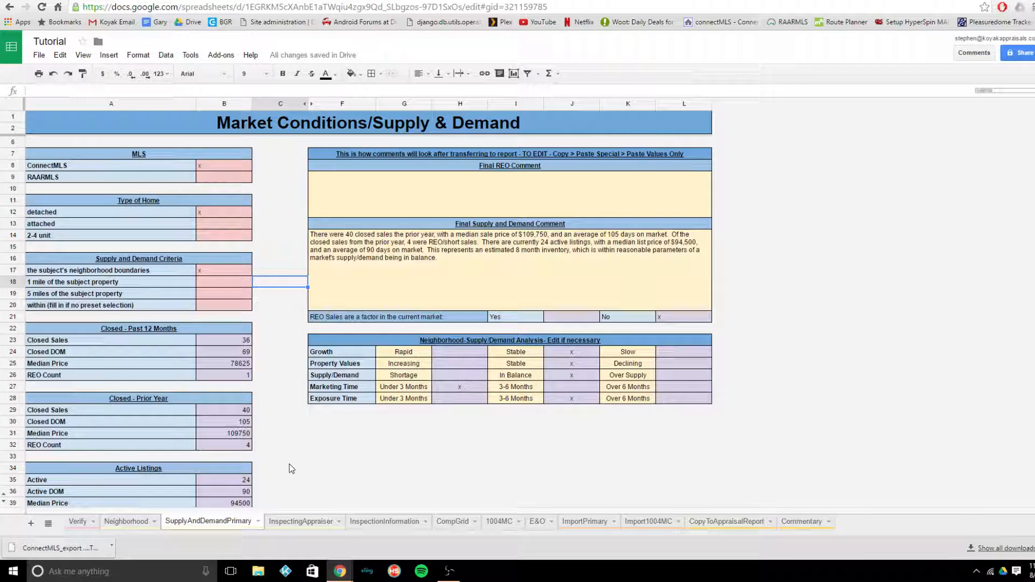
scroll(289, 464, down, 2)
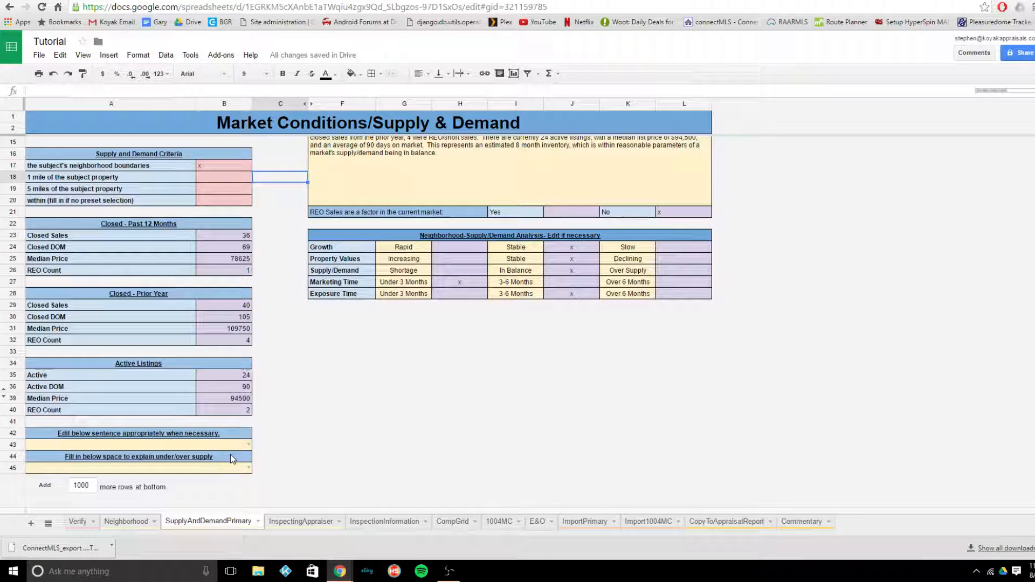
scroll(233, 449, up, 1)
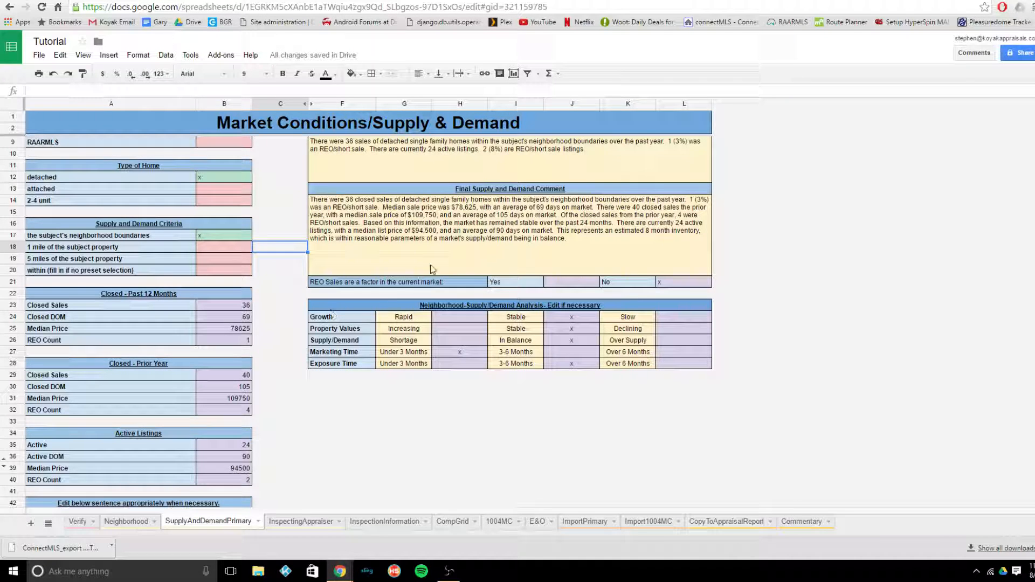
scroll(430, 398, down, 1)
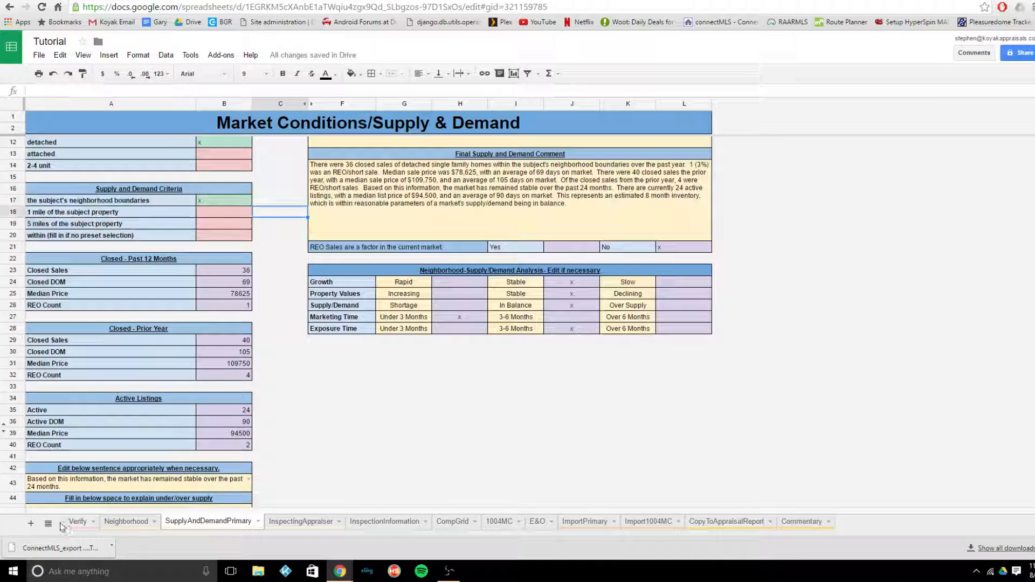
Step: Inspect the Final Supply and Demand Comment and the Final REO Comment on the SupplyAndDemandPrimary sheet
click(427, 185)
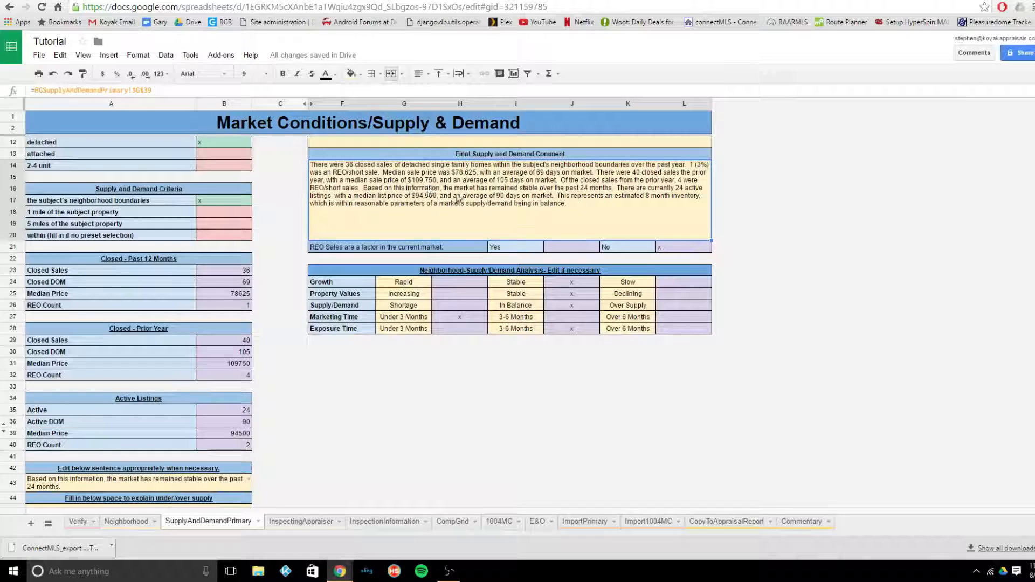
scroll(458, 193, up, 3)
click(480, 237)
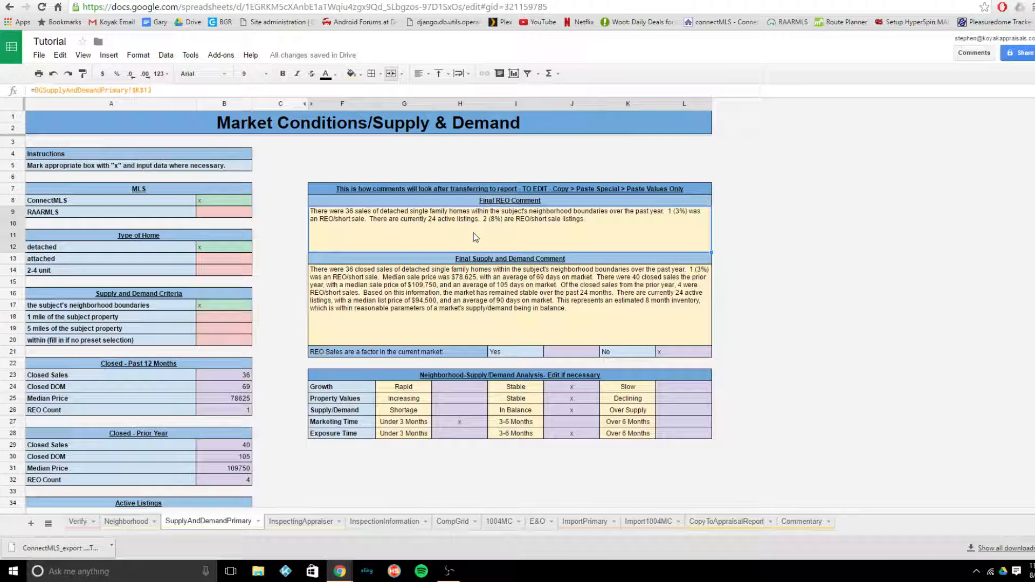
Step: Try the suggested "An over supply of properties is common in the midwest" explanation in the under/over supply space, and clear it again
scroll(475, 237, down, 4)
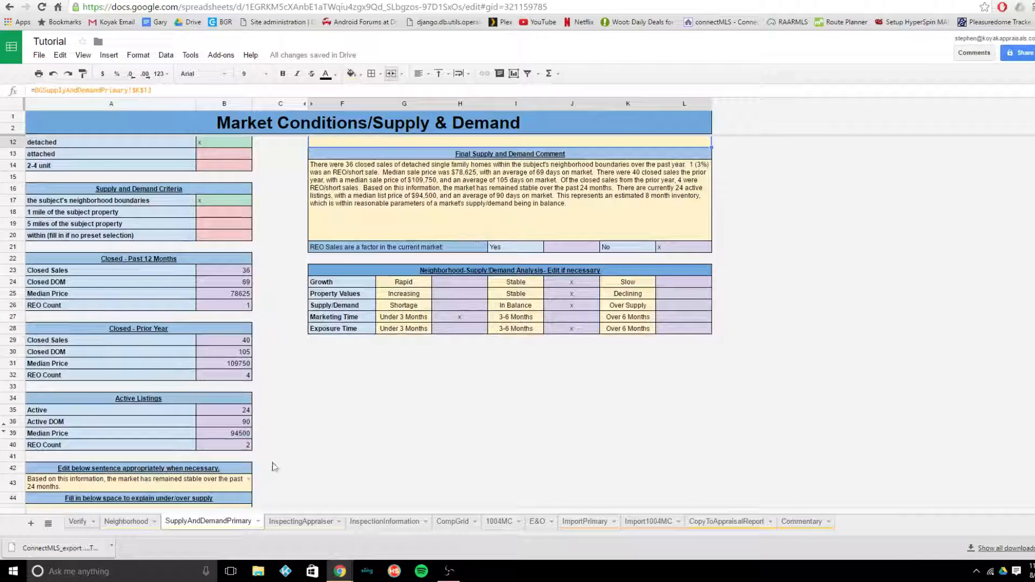
click(190, 478)
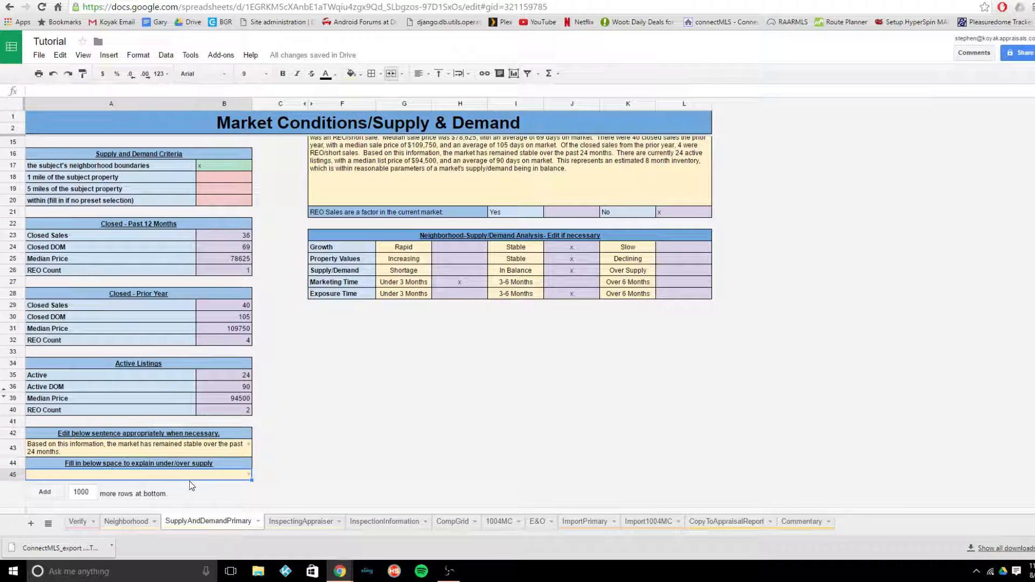
click(190, 481)
text(A)
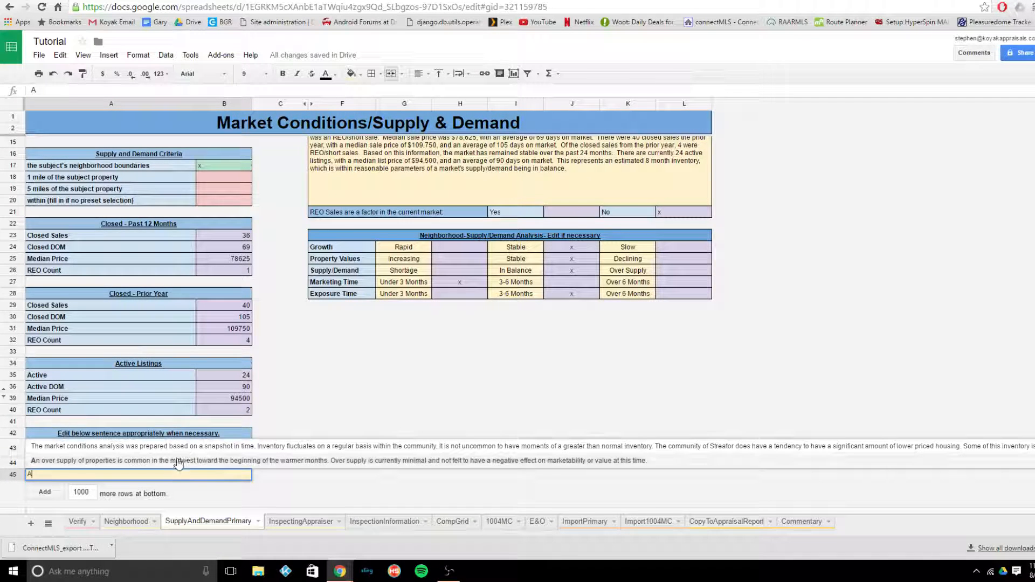
click(178, 463)
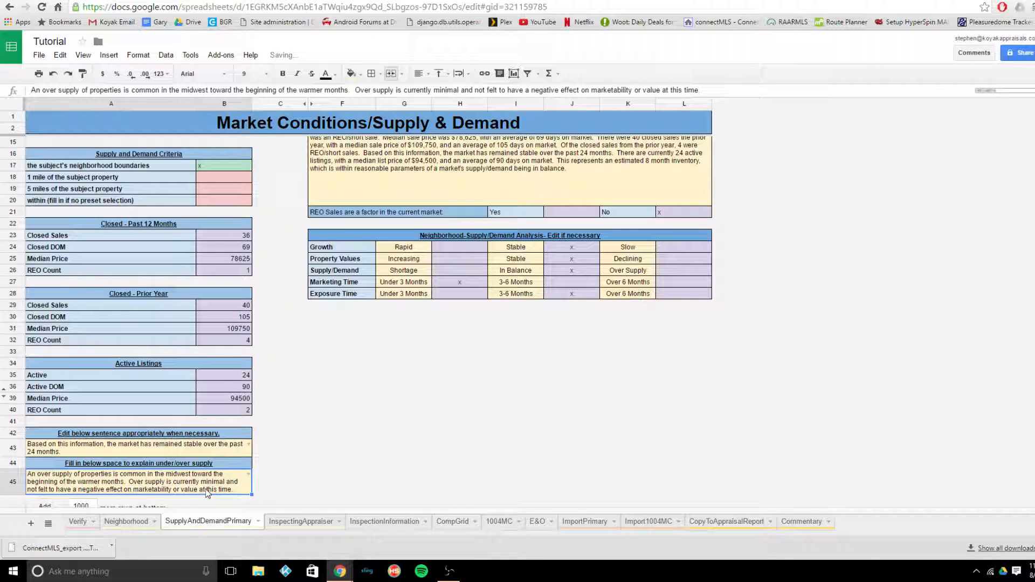
key(Delete)
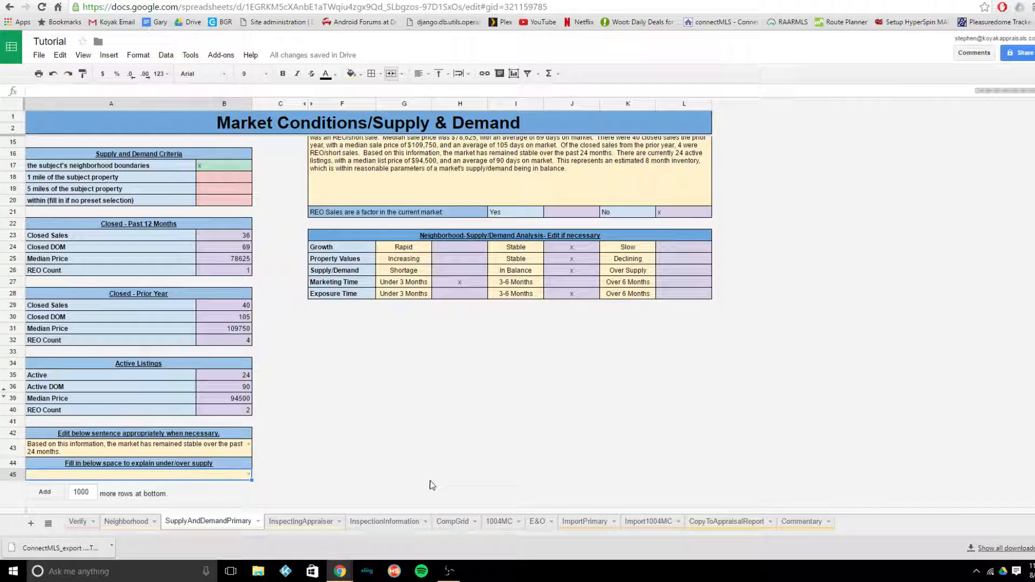
scroll(398, 474, up, 3)
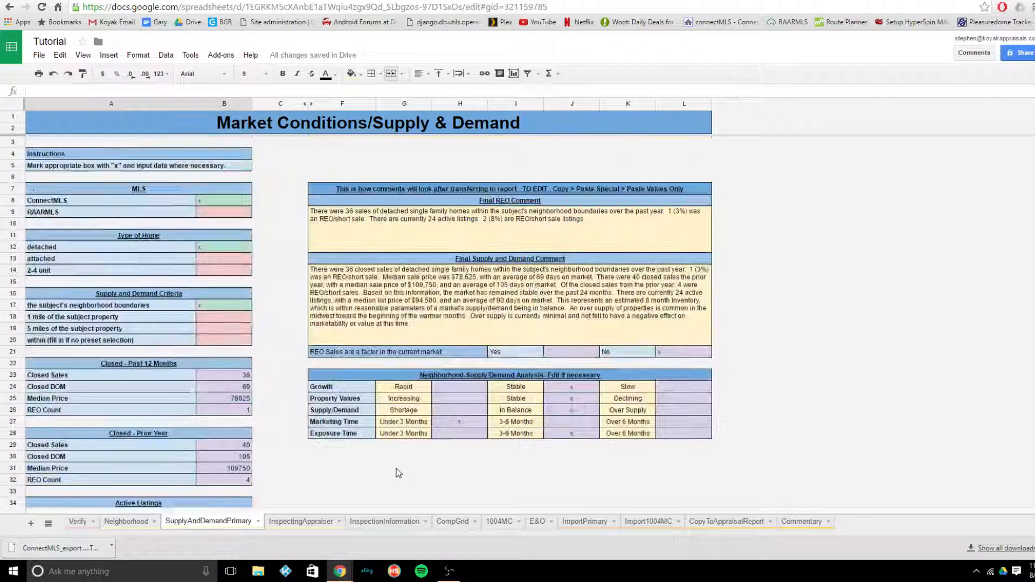